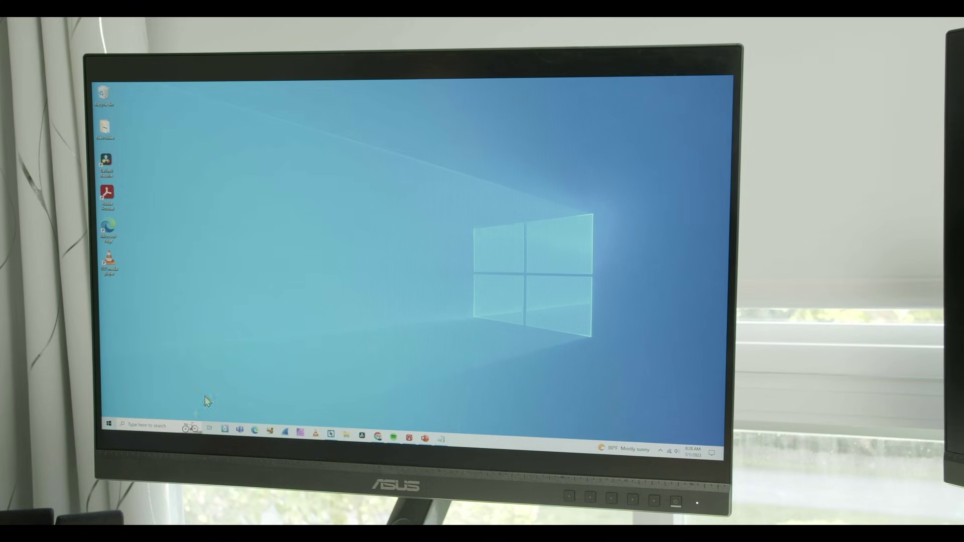
Step: Launch Registry Editor from a 'reg' Windows search and approve the User Account Control prompt
{"action": "left_click", "coordinate": [156, 427]}
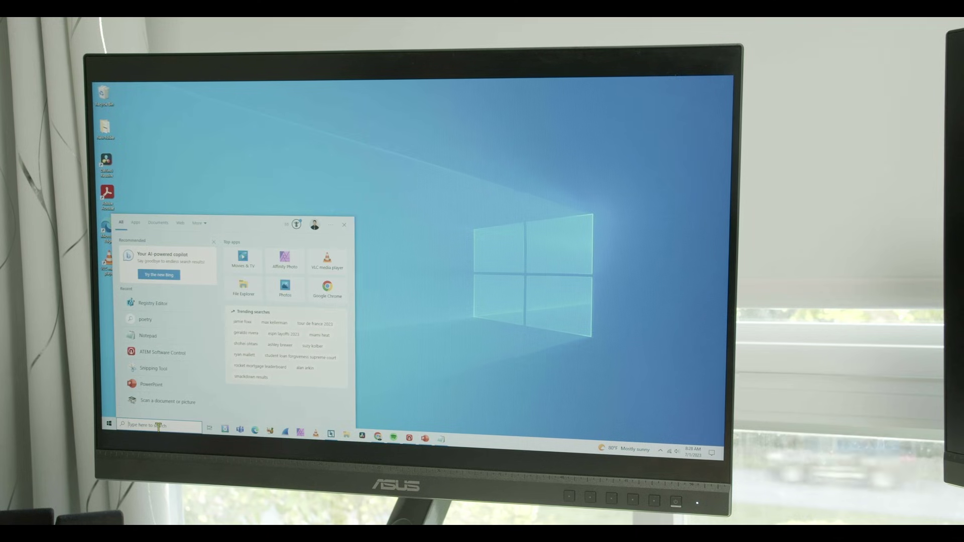
{"action": "type", "text": "reg"}
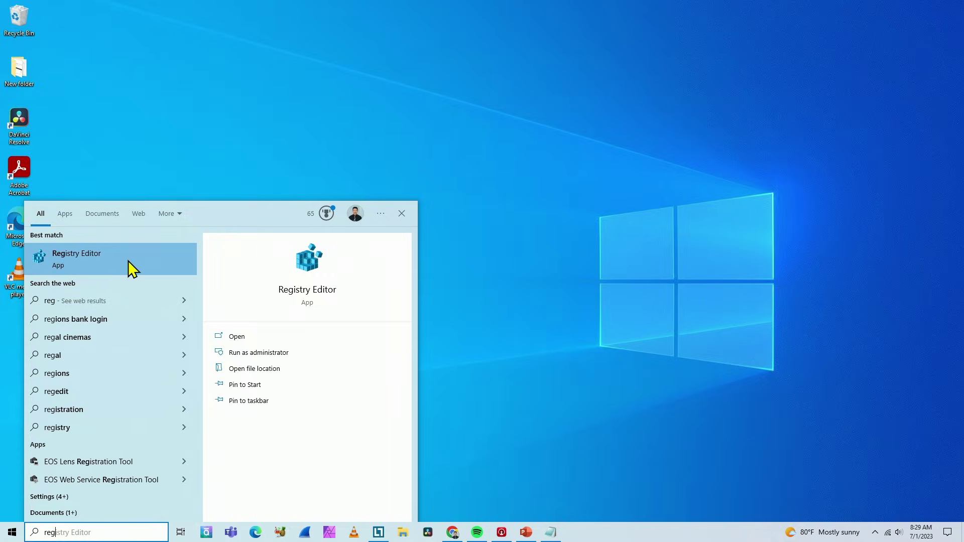
{"action": "left_click", "coordinate": [128, 261]}
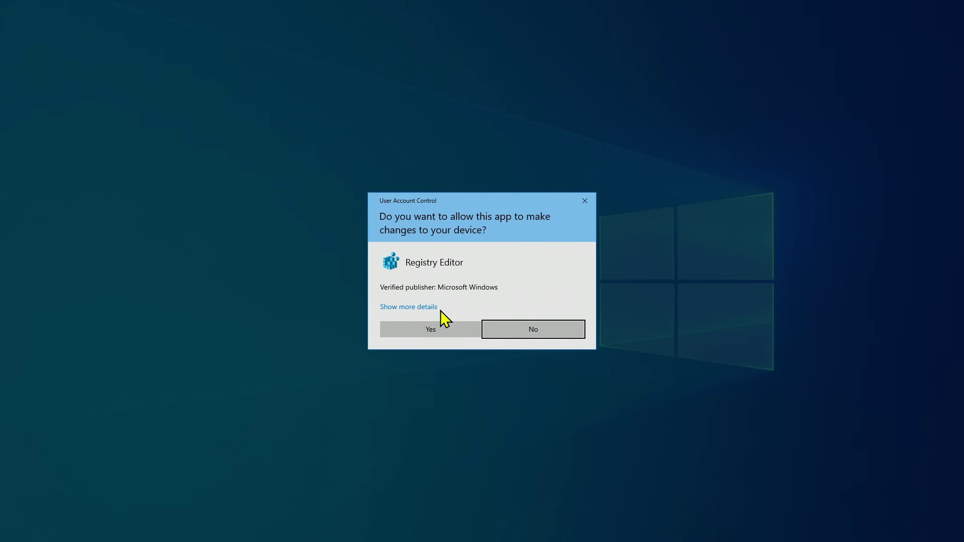
{"action": "left_click", "coordinate": [435, 330]}
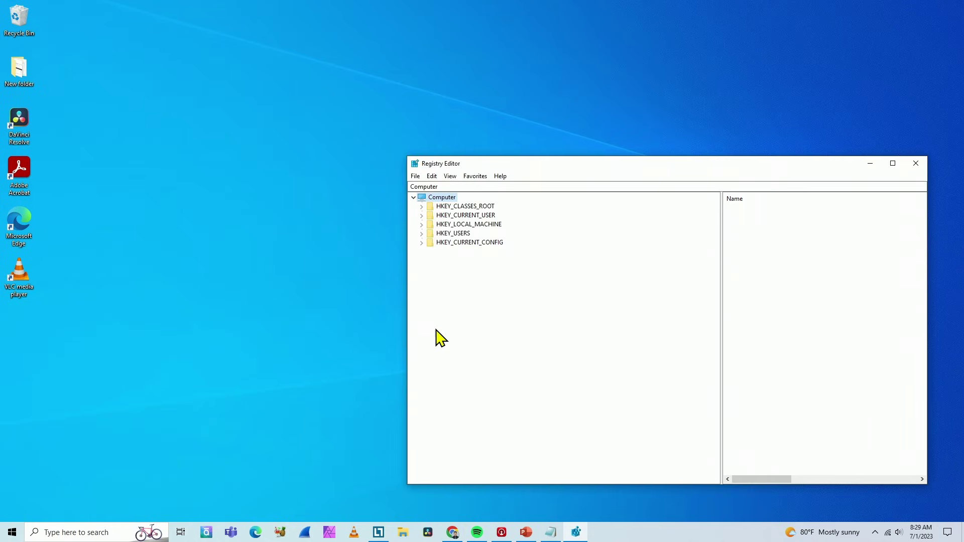
Step: Review the slide's System key path, DWORD (32-bit) DisableLockWorkstation, and 0 = Working lines
{"action": "left_click", "coordinate": [525, 533]}
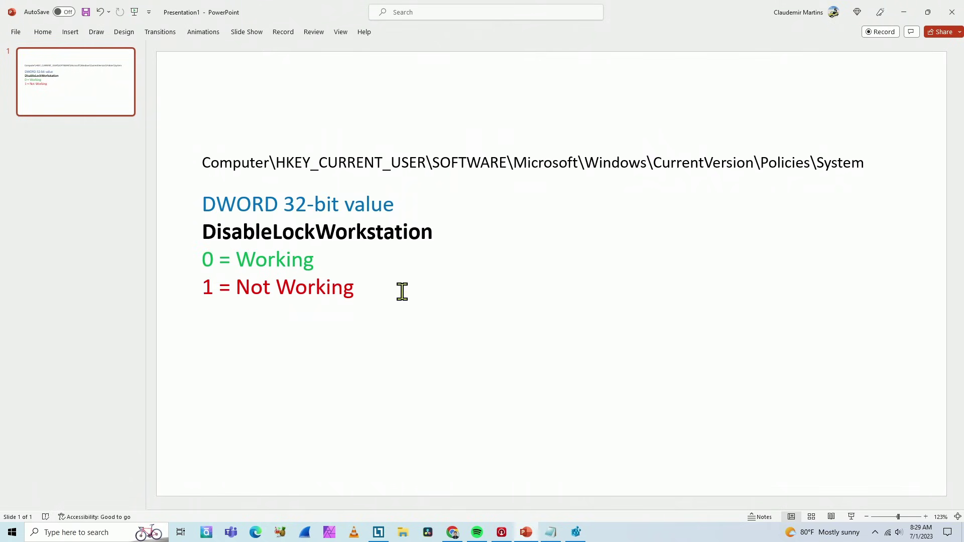
{"action": "left_click_drag", "start_coordinate": [206, 164], "coordinate": [862, 166]}
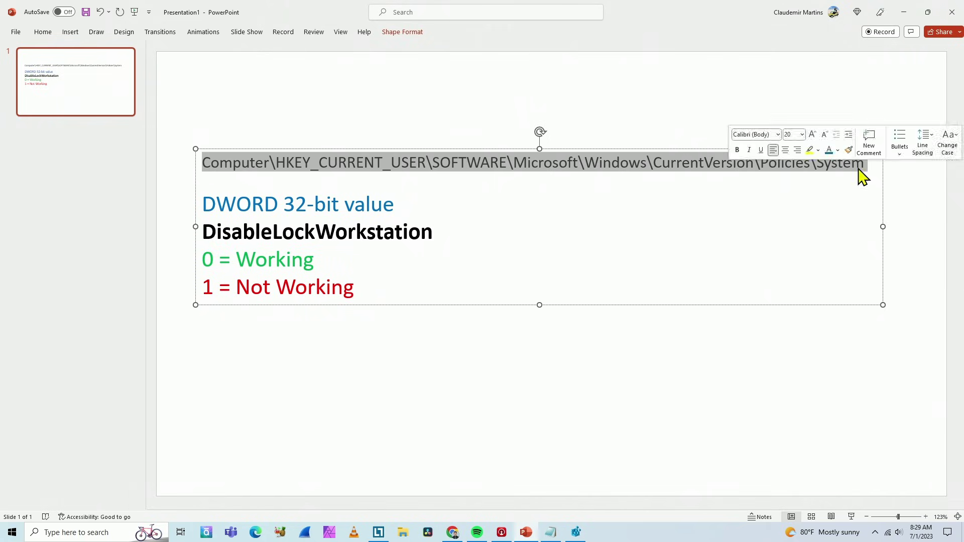
{"action": "left_click", "coordinate": [291, 205]}
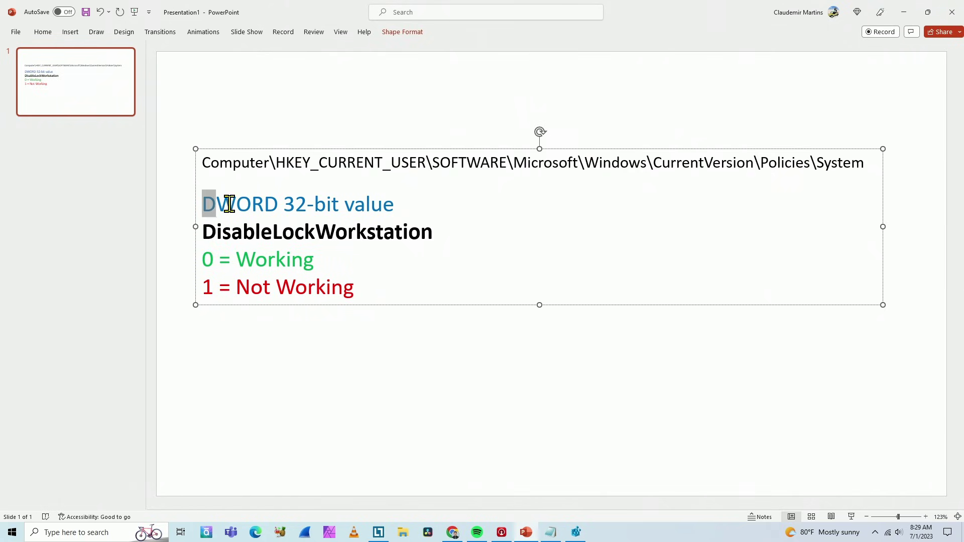
{"action": "left_click_drag", "start_coordinate": [205, 204], "coordinate": [399, 211]}
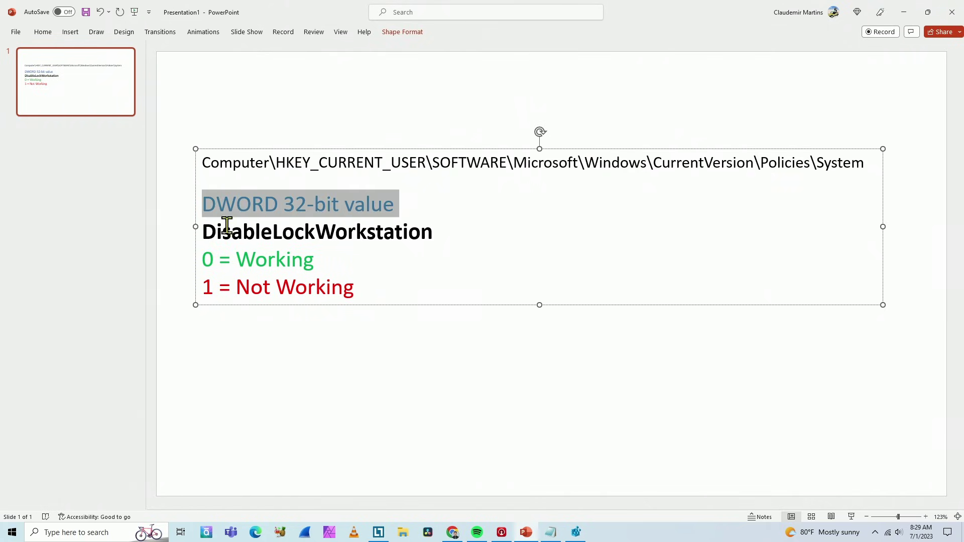
{"action": "left_click", "coordinate": [203, 232]}
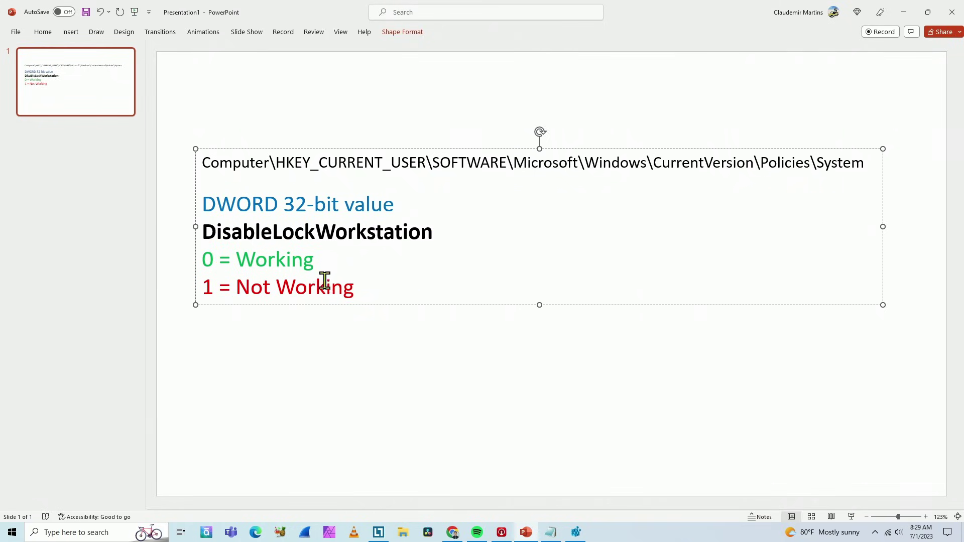
{"action": "left_click_drag", "start_coordinate": [203, 231], "coordinate": [435, 241]}
{"action": "left_click", "coordinate": [409, 236]}
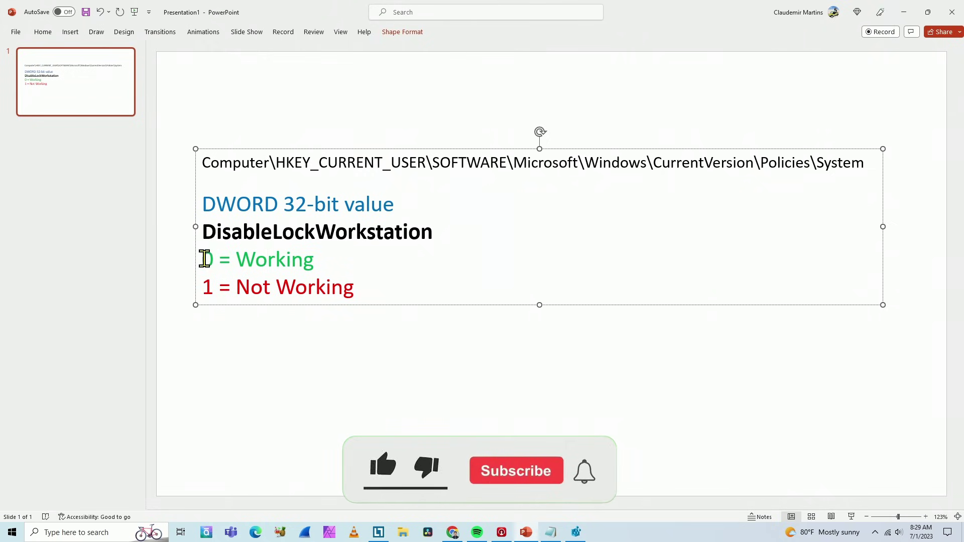
{"action": "left_click_drag", "start_coordinate": [204, 259], "coordinate": [311, 258]}
{"action": "left_click", "coordinate": [269, 280]}
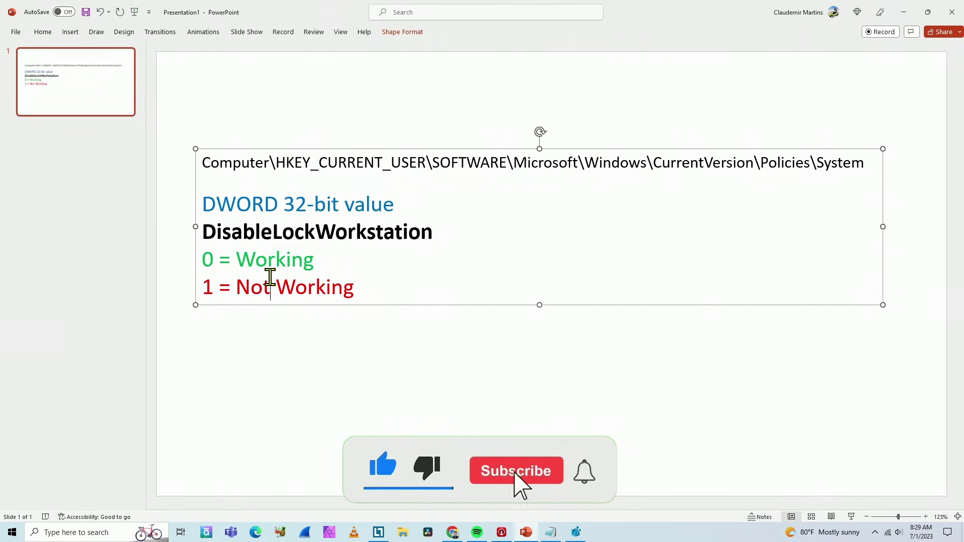
{"action": "left_click", "coordinate": [365, 324]}
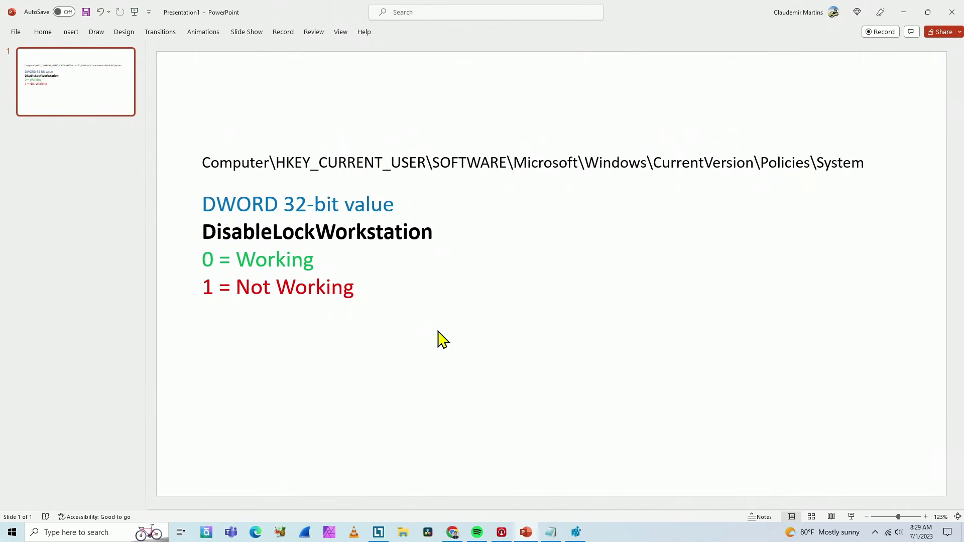
Step: Open HKEY_CURRENT_USER\SOFTWARE\Microsoft\Windows\CurrentVersion\Policies\System to view its DisableLockWorkstation value
{"action": "left_click", "coordinate": [577, 532]}
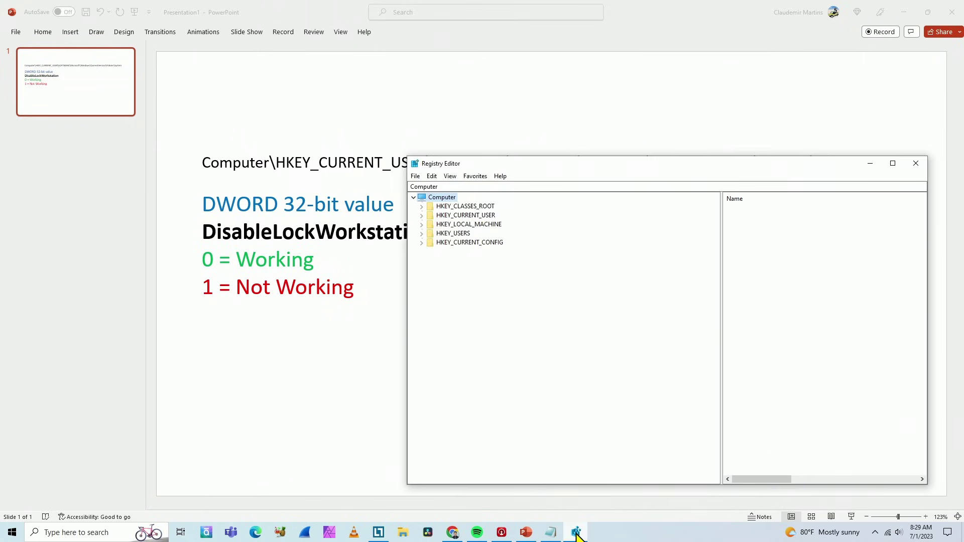
{"action": "mouse_move", "coordinate": [478, 164]}
{"action": "left_mouse_down"}
{"action": "mouse_move", "coordinate": [436, 185]}
{"action": "mouse_move", "coordinate": [378, 196]}
{"action": "left_mouse_up"}
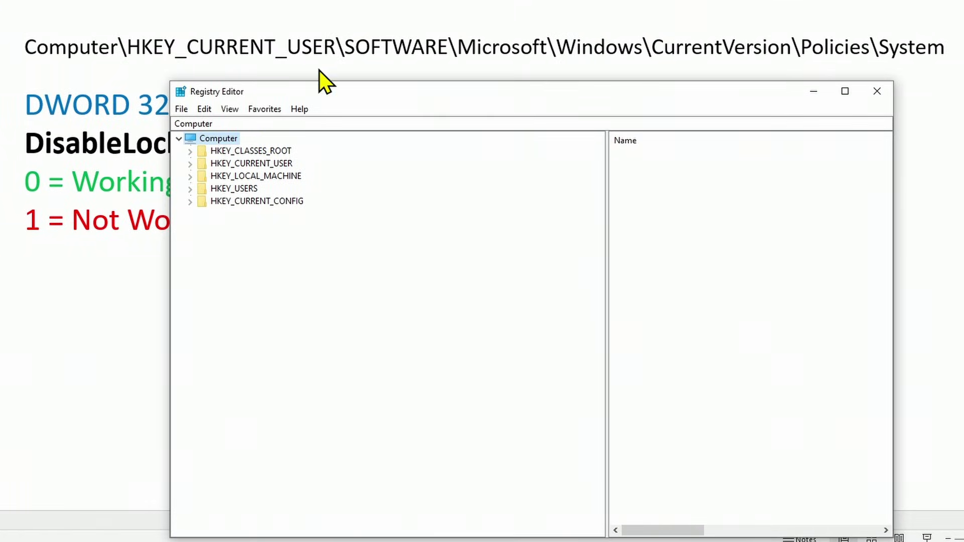
{"action": "left_click", "coordinate": [192, 164]}
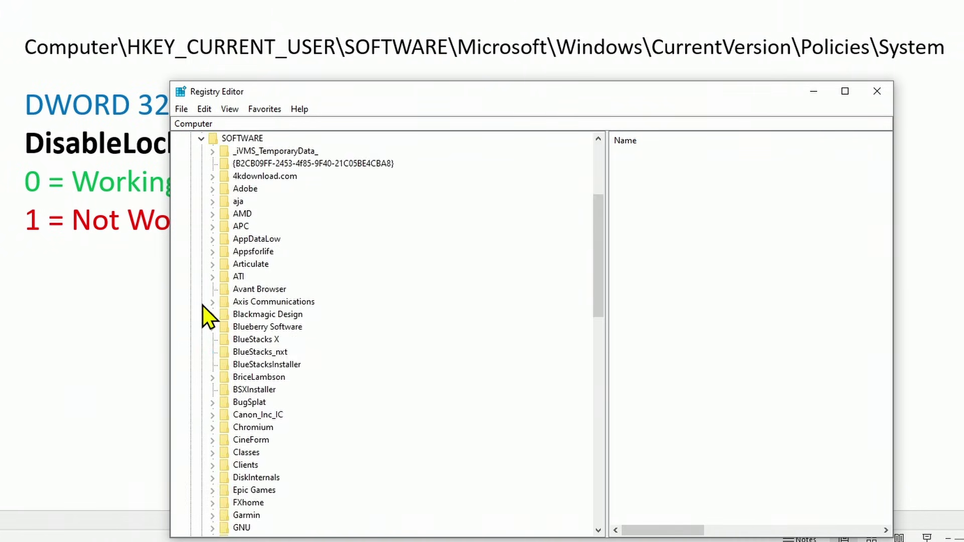
{"action": "left_click", "coordinate": [201, 301]}
{"action": "scroll", "coordinate": [252, 279], "scroll_direction": "down", "scroll_amount": 4}
{"action": "scroll", "coordinate": [248, 286], "scroll_direction": "down", "scroll_amount": 1}
{"action": "scroll", "coordinate": [247, 283], "scroll_direction": "down", "scroll_amount": 2}
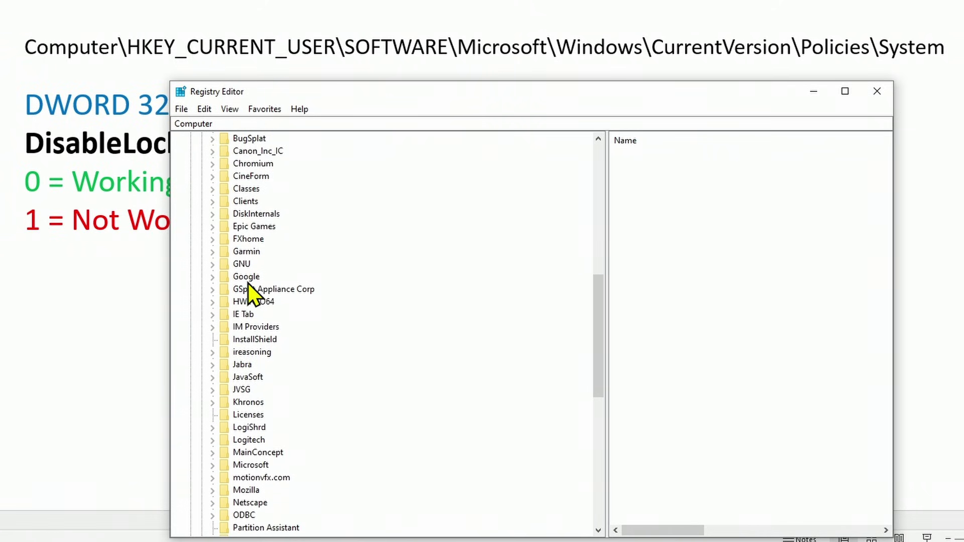
{"action": "scroll", "coordinate": [248, 286], "scroll_direction": "down", "scroll_amount": 2}
{"action": "scroll", "coordinate": [247, 288], "scroll_direction": "down", "scroll_amount": 2}
{"action": "scroll", "coordinate": [248, 288], "scroll_direction": "down", "scroll_amount": 2}
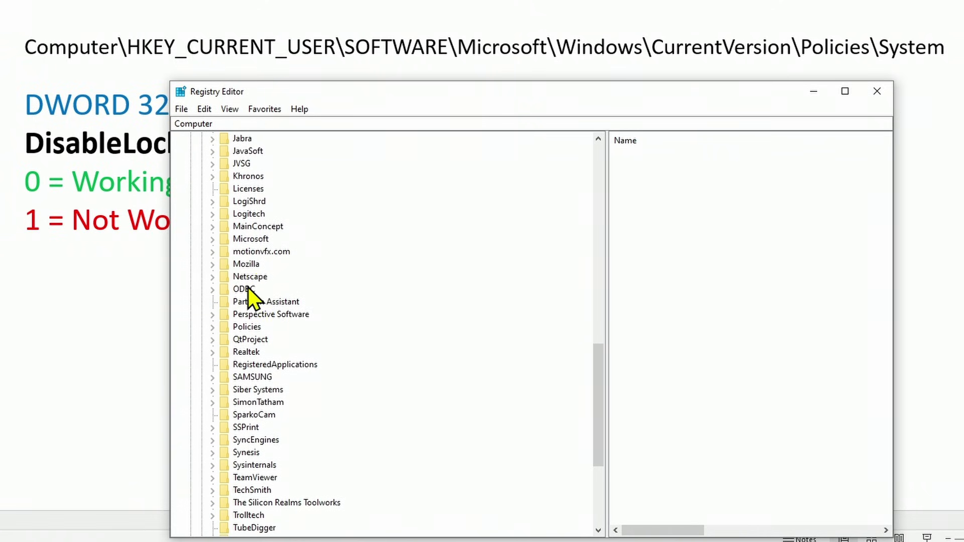
{"action": "scroll", "coordinate": [248, 289], "scroll_direction": "down", "scroll_amount": 1}
{"action": "left_click", "coordinate": [215, 202]}
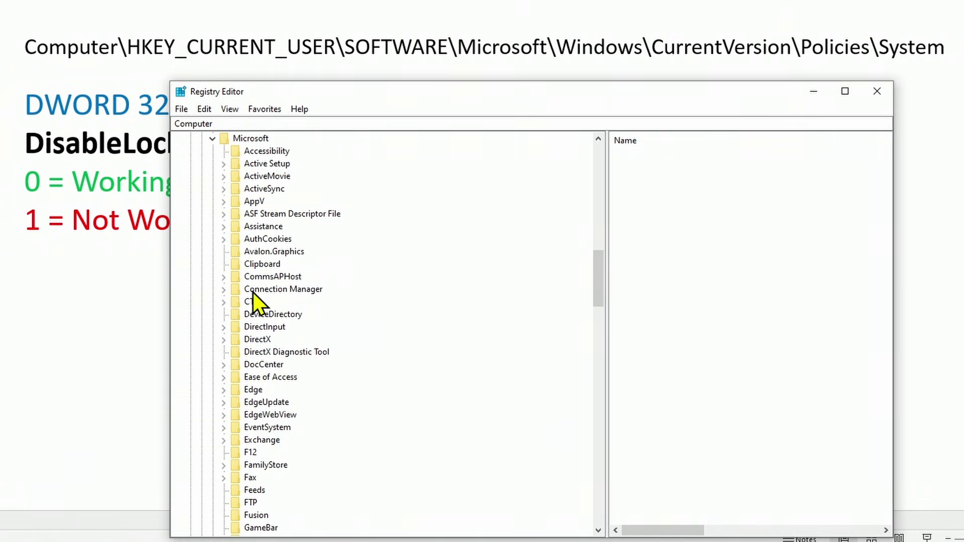
{"action": "scroll", "coordinate": [255, 290], "scroll_direction": "down", "scroll_amount": 3}
{"action": "scroll", "coordinate": [256, 286], "scroll_direction": "down", "scroll_amount": 2}
{"action": "scroll", "coordinate": [258, 285], "scroll_direction": "down", "scroll_amount": 4}
{"action": "scroll", "coordinate": [258, 284], "scroll_direction": "down", "scroll_amount": 1}
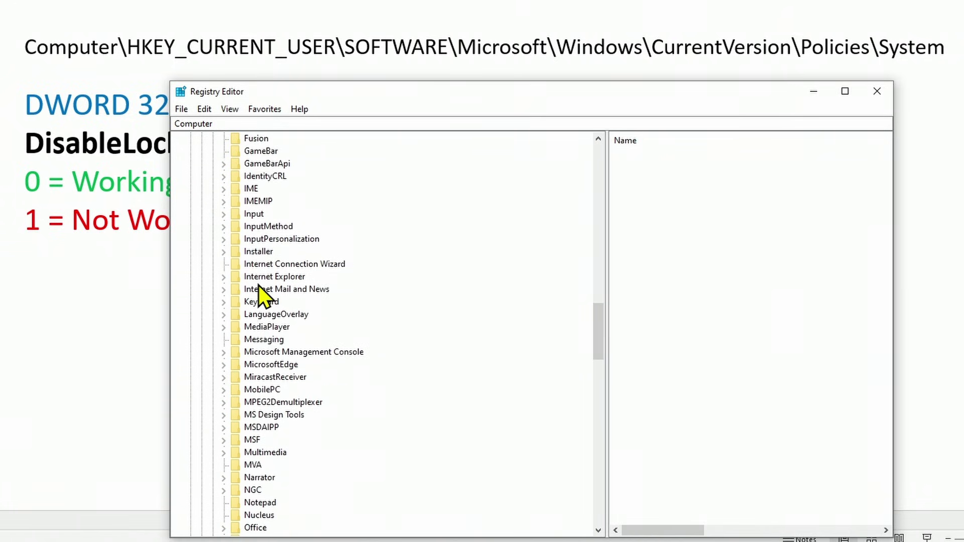
{"action": "scroll", "coordinate": [259, 285], "scroll_direction": "down", "scroll_amount": 4}
{"action": "scroll", "coordinate": [259, 285], "scroll_direction": "down", "scroll_amount": 2}
{"action": "scroll", "coordinate": [258, 285], "scroll_direction": "down", "scroll_amount": 2}
{"action": "scroll", "coordinate": [258, 286], "scroll_direction": "down", "scroll_amount": 3}
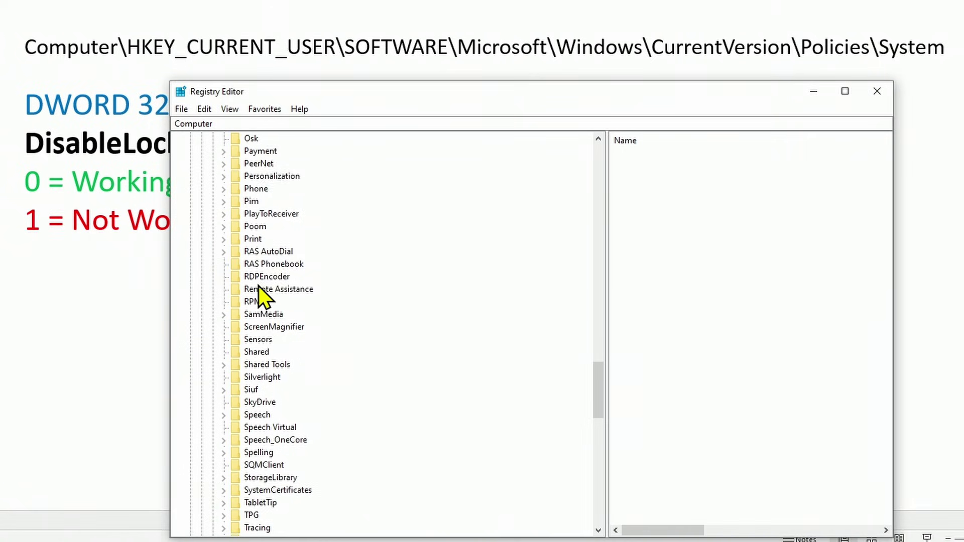
{"action": "scroll", "coordinate": [259, 287], "scroll_direction": "down", "scroll_amount": 1}
{"action": "scroll", "coordinate": [260, 288], "scroll_direction": "down", "scroll_amount": 4}
{"action": "scroll", "coordinate": [260, 288], "scroll_direction": "down", "scroll_amount": 4}
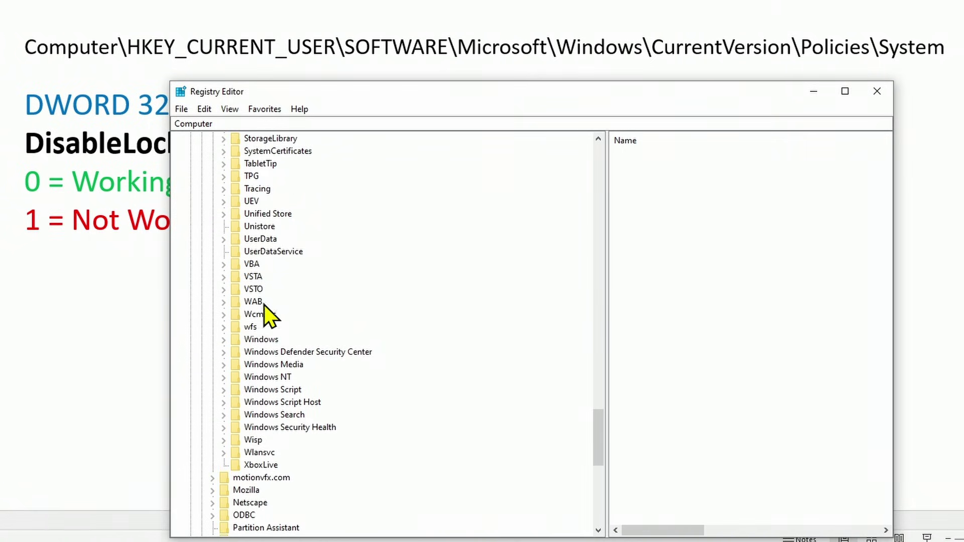
{"action": "left_click", "coordinate": [224, 340]}
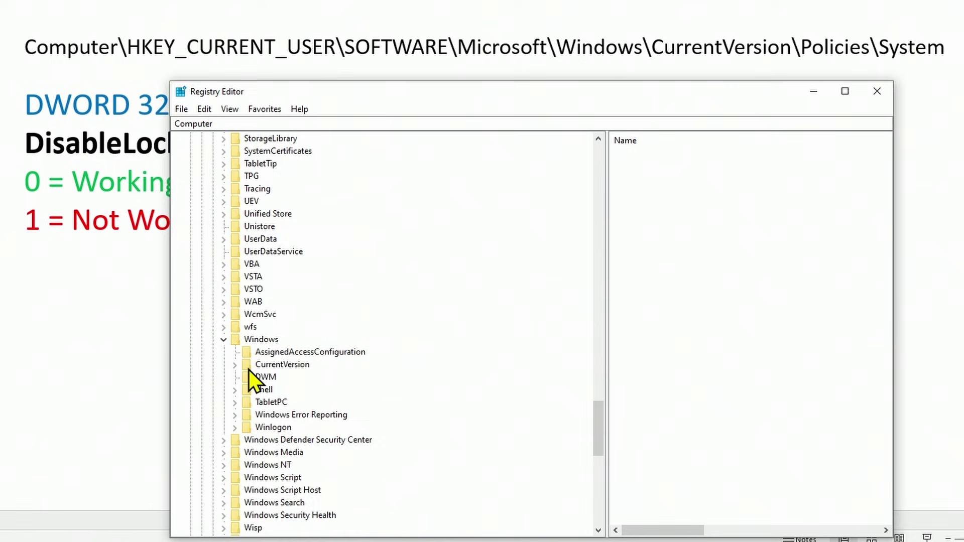
{"action": "left_click", "coordinate": [235, 365]}
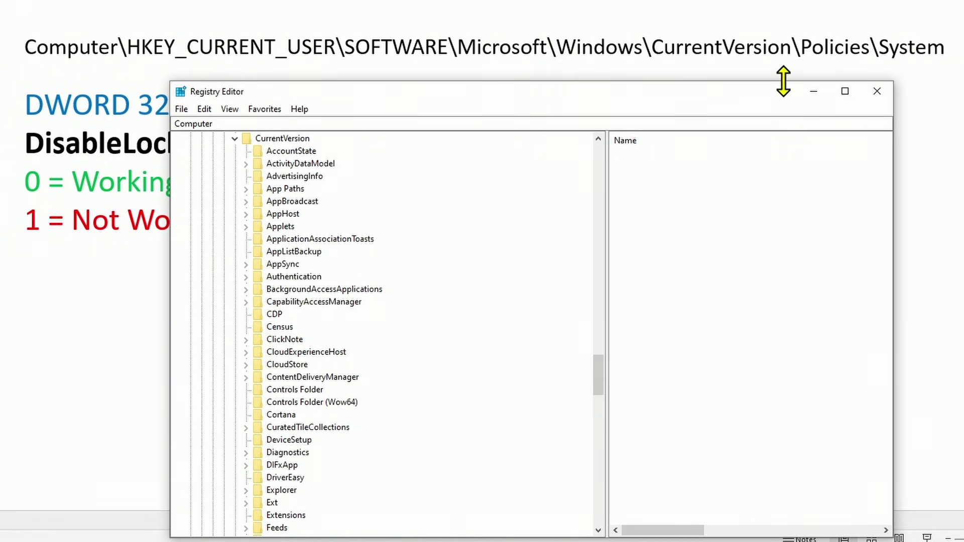
{"action": "scroll", "coordinate": [263, 278], "scroll_direction": "down", "scroll_amount": 1}
{"action": "scroll", "coordinate": [266, 281], "scroll_direction": "down", "scroll_amount": 1}
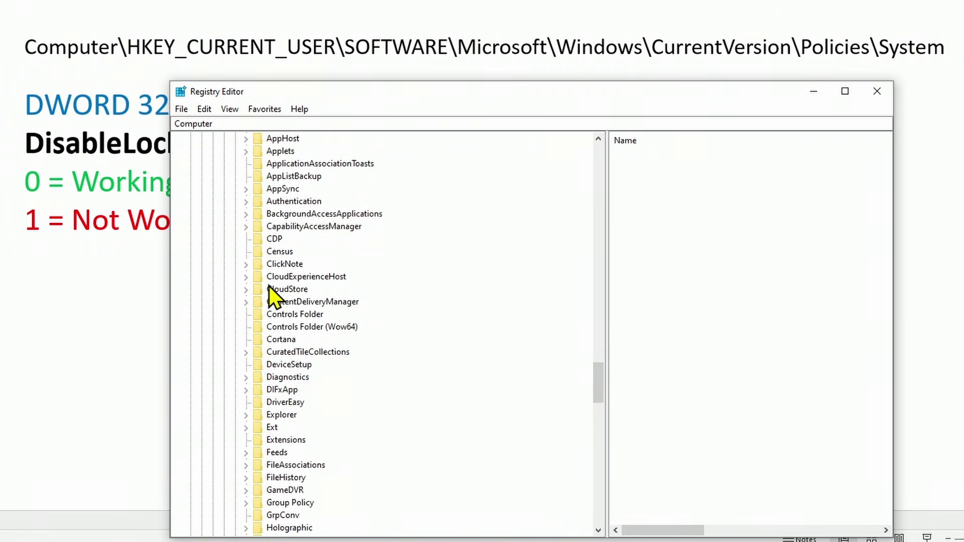
{"action": "scroll", "coordinate": [269, 286], "scroll_direction": "down", "scroll_amount": 2}
{"action": "scroll", "coordinate": [268, 289], "scroll_direction": "down", "scroll_amount": 3}
{"action": "scroll", "coordinate": [268, 288], "scroll_direction": "down", "scroll_amount": 1}
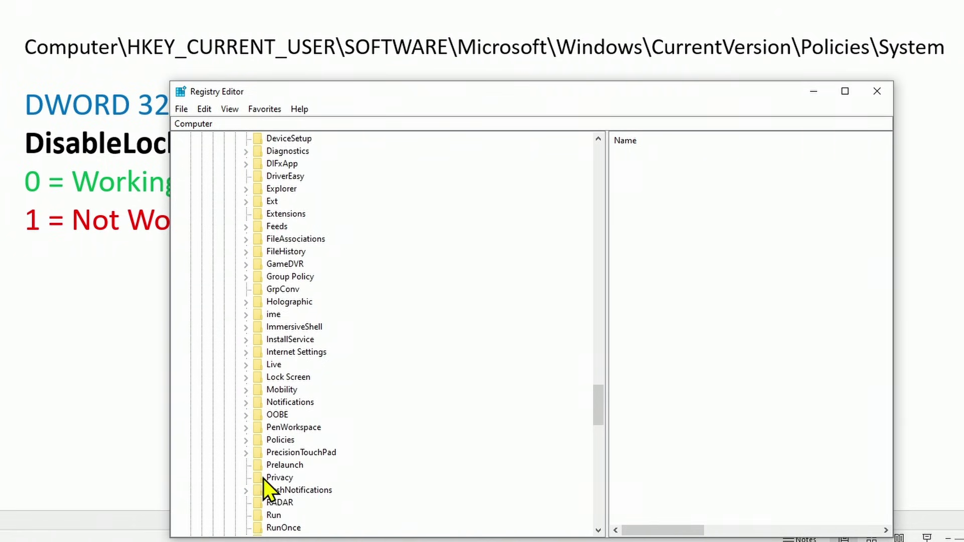
{"action": "left_click", "coordinate": [245, 441]}
{"action": "scroll", "coordinate": [277, 438], "scroll_direction": "down", "scroll_amount": 1}
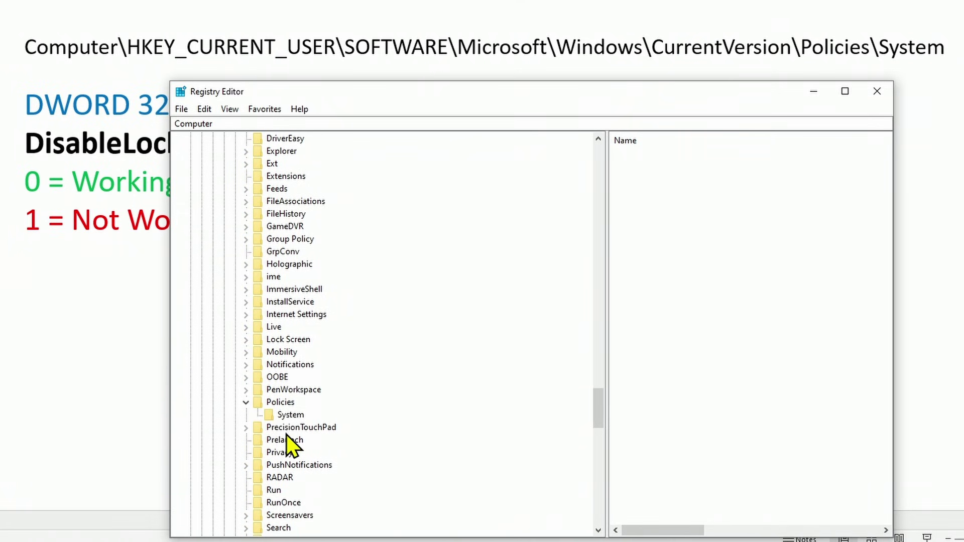
{"action": "left_click", "coordinate": [283, 418]}
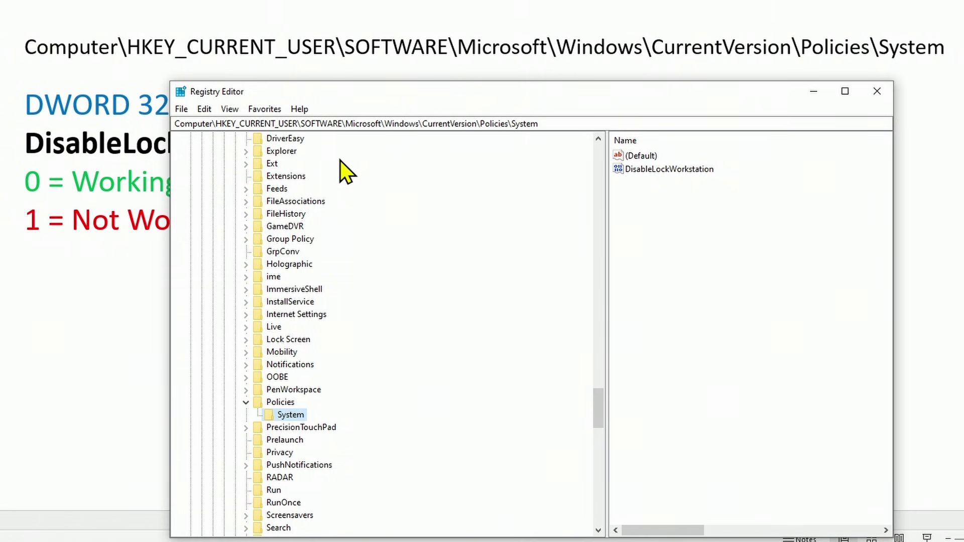
{"action": "scroll", "coordinate": [367, 207], "scroll_direction": "down", "scroll_amount": 2}
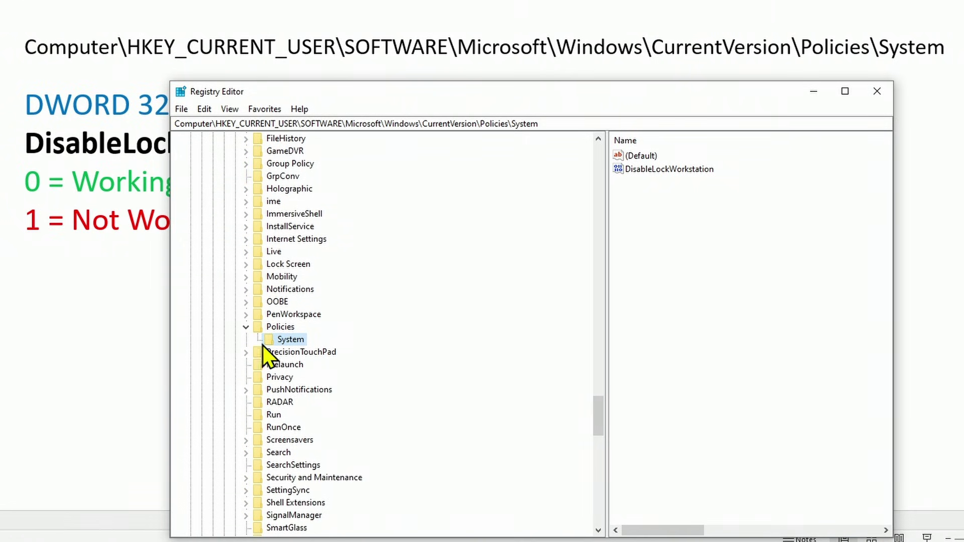
Step: Delete the Policies\System key and confirm the permanent deletion
{"action": "right_click", "coordinate": [283, 340]}
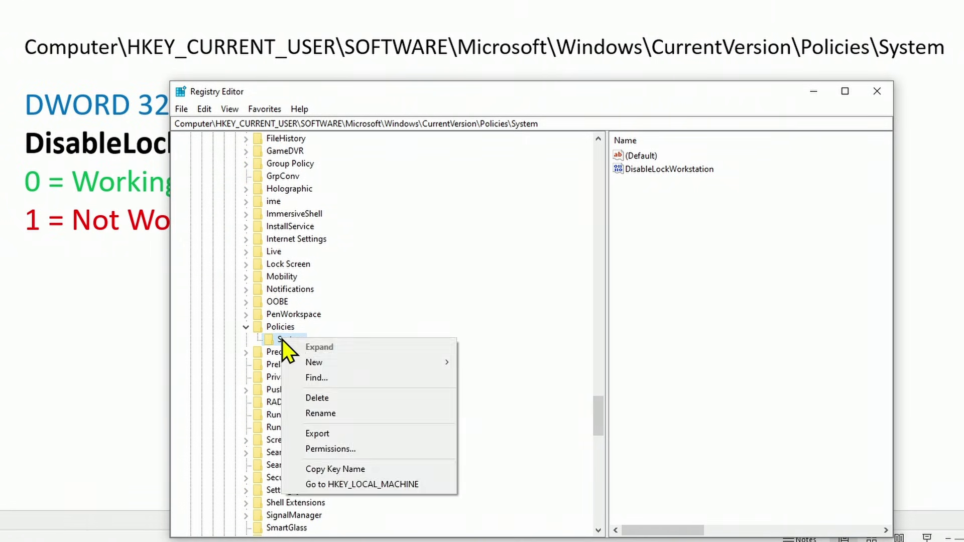
{"action": "left_click", "coordinate": [332, 395]}
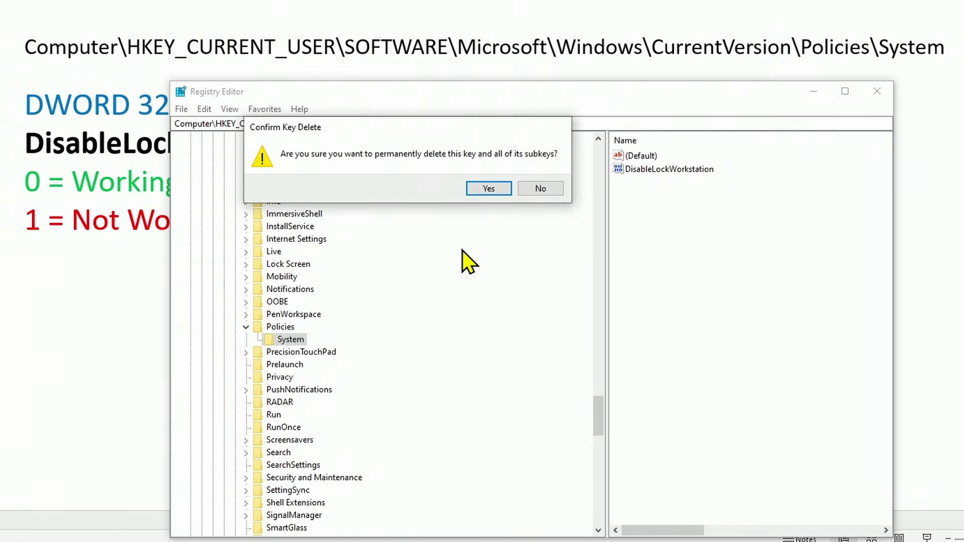
{"action": "left_click", "coordinate": [487, 190]}
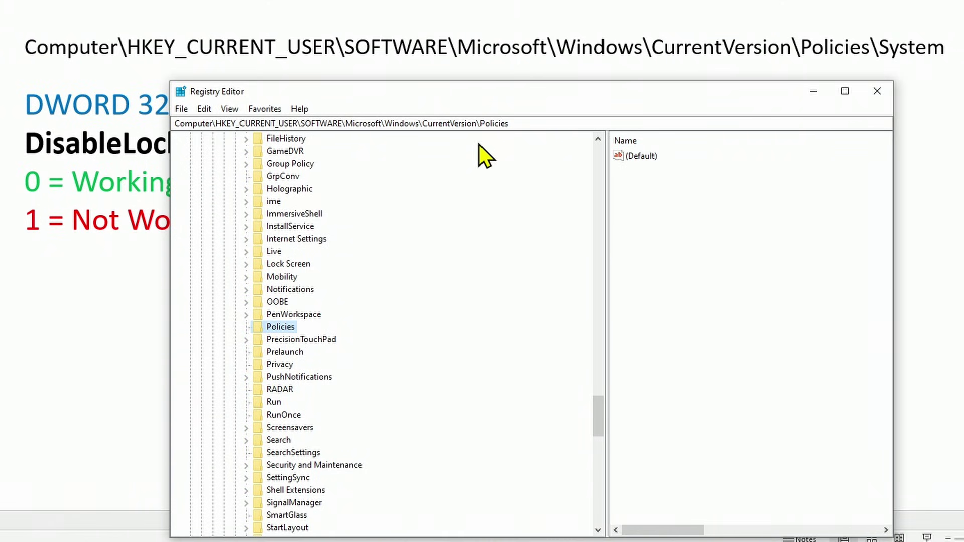
Step: Add a new subkey named System under Policies and select its full address-bar path
{"action": "left_click", "coordinate": [519, 125]}
{"action": "left_click_drag", "start_coordinate": [519, 125], "coordinate": [179, 125]}
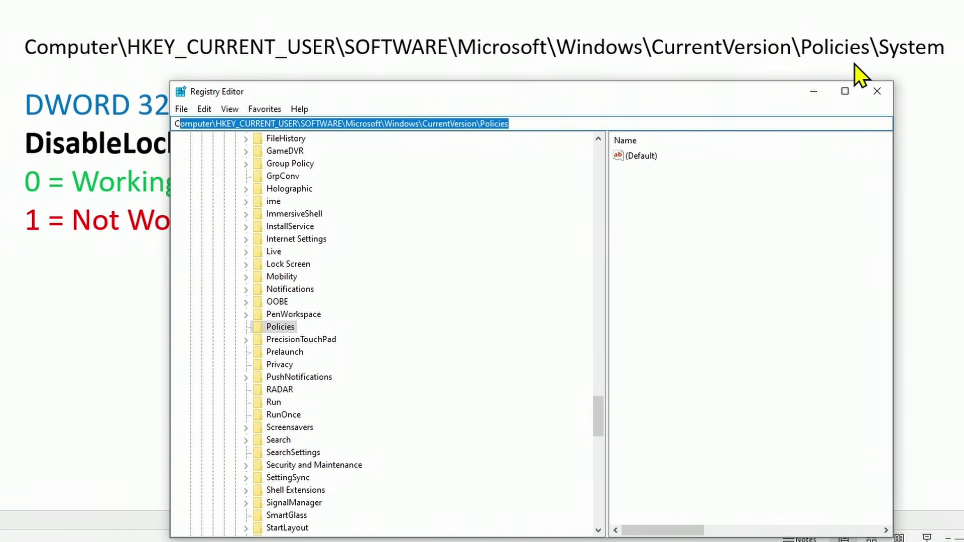
{"action": "right_click", "coordinate": [268, 329]}
{"action": "mouse_move", "coordinate": [317, 351]}
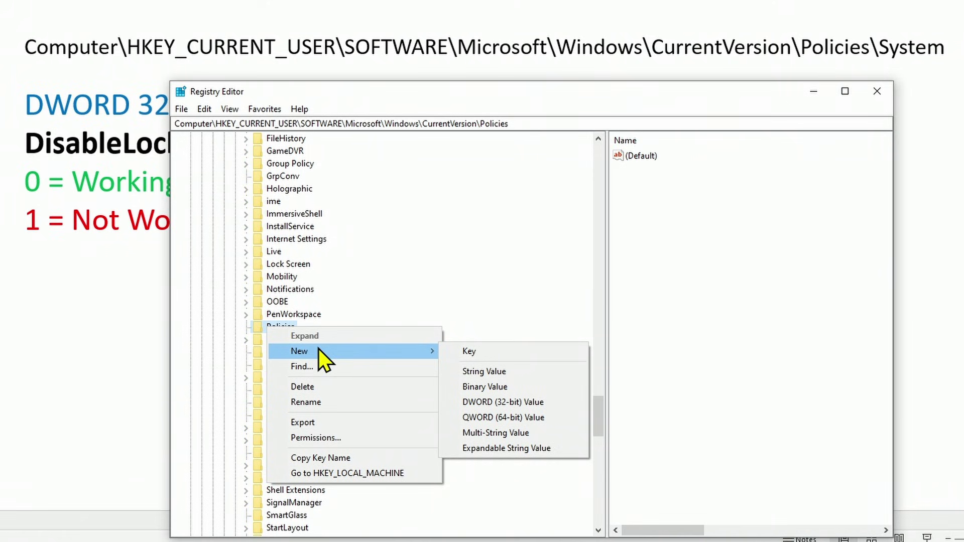
{"action": "left_click", "coordinate": [475, 352]}
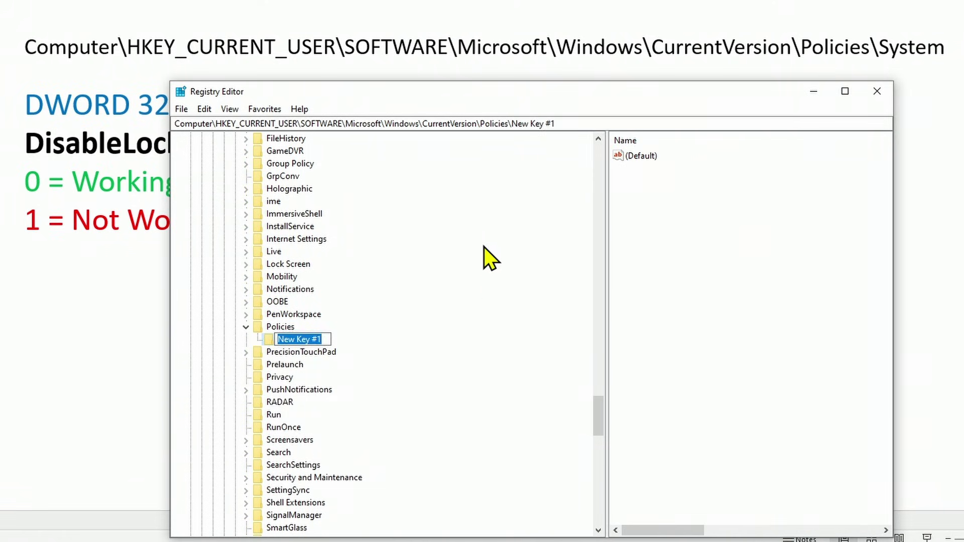
{"action": "type", "text": "S"}
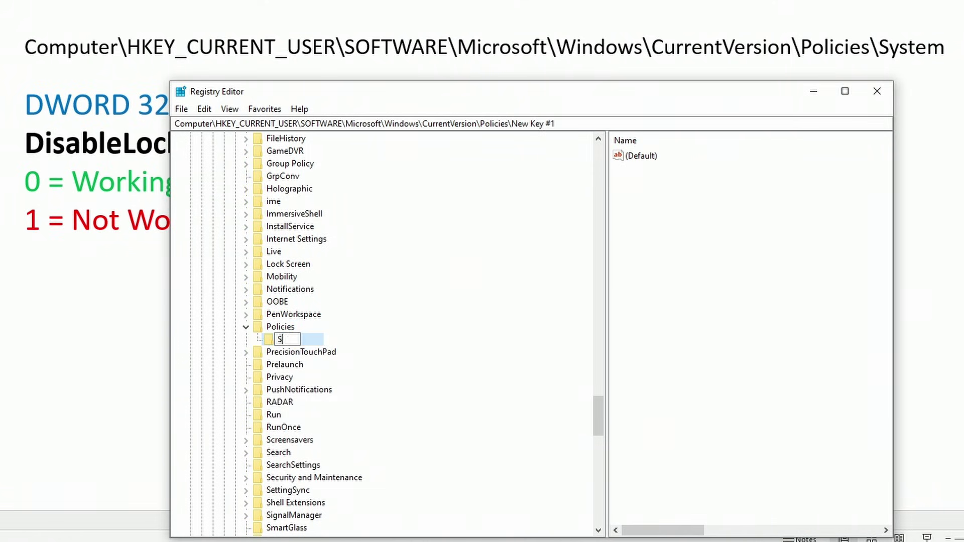
{"action": "type", "text": "ystem"}
{"action": "key", "text": "Return"}
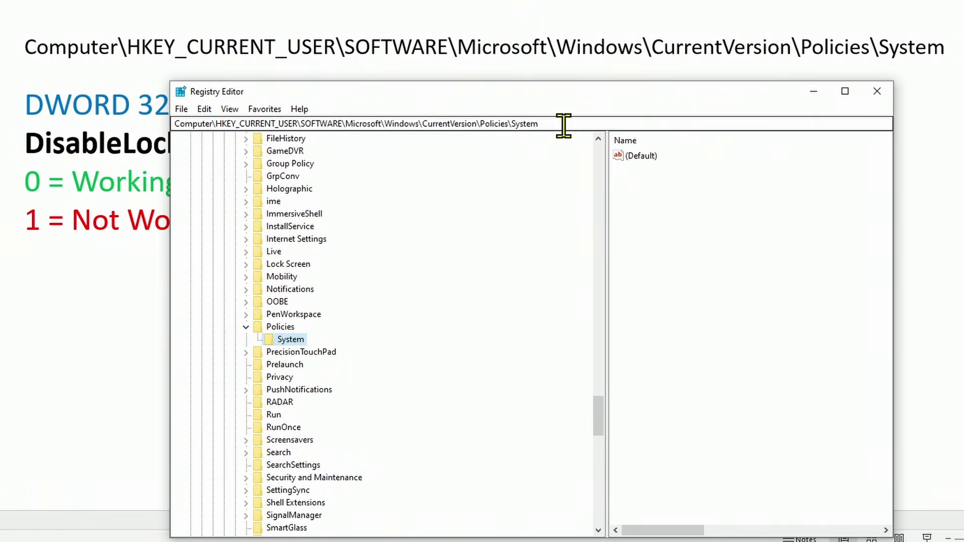
{"action": "left_click_drag", "start_coordinate": [557, 125], "coordinate": [174, 136]}
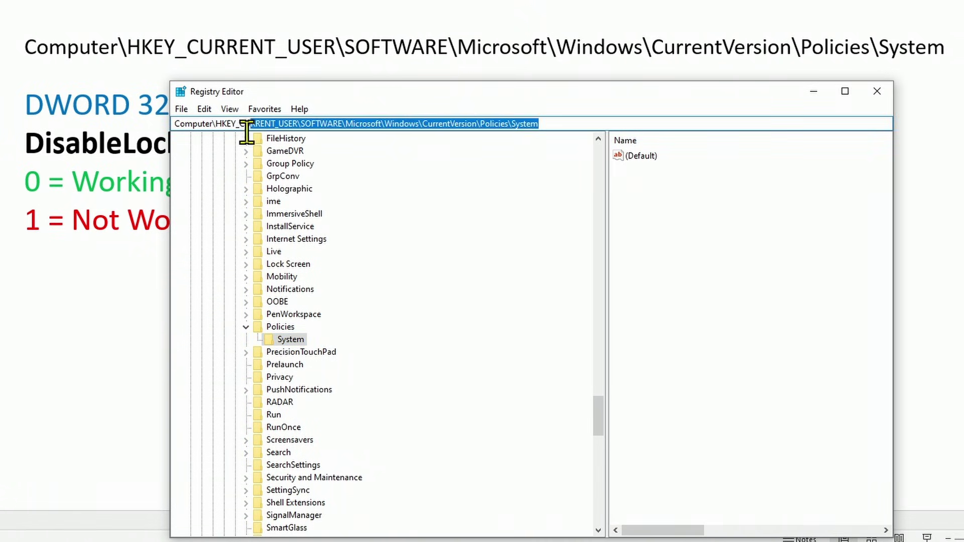
Step: Add a new DWORD (32-bit) value to the System key
{"action": "left_click", "coordinate": [730, 196]}
{"action": "right_click", "coordinate": [653, 190]}
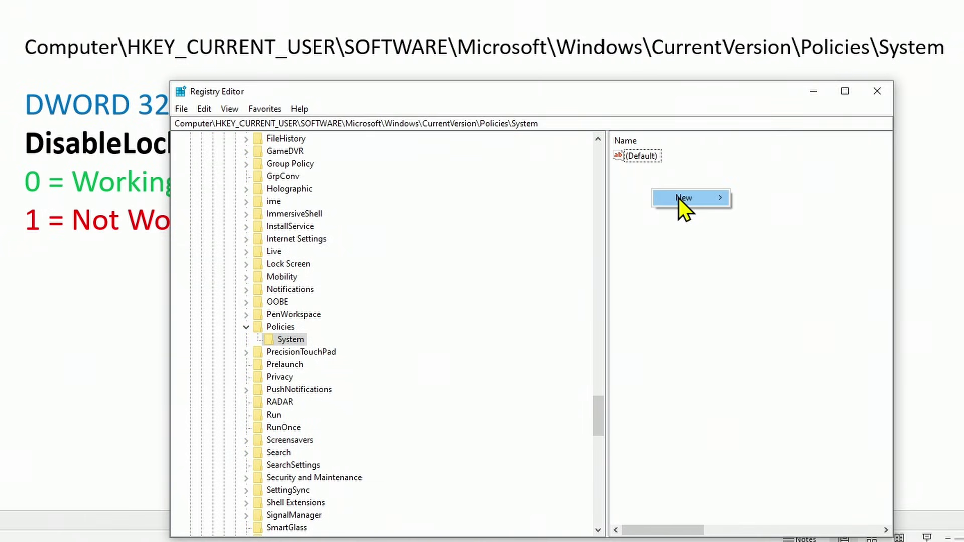
{"action": "mouse_move", "coordinate": [686, 198]}
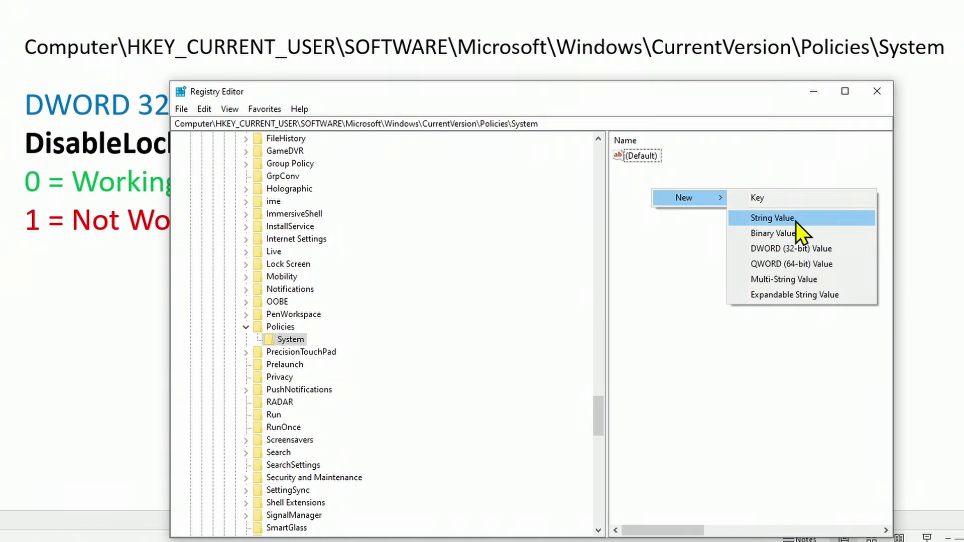
{"action": "left_click", "coordinate": [804, 252]}
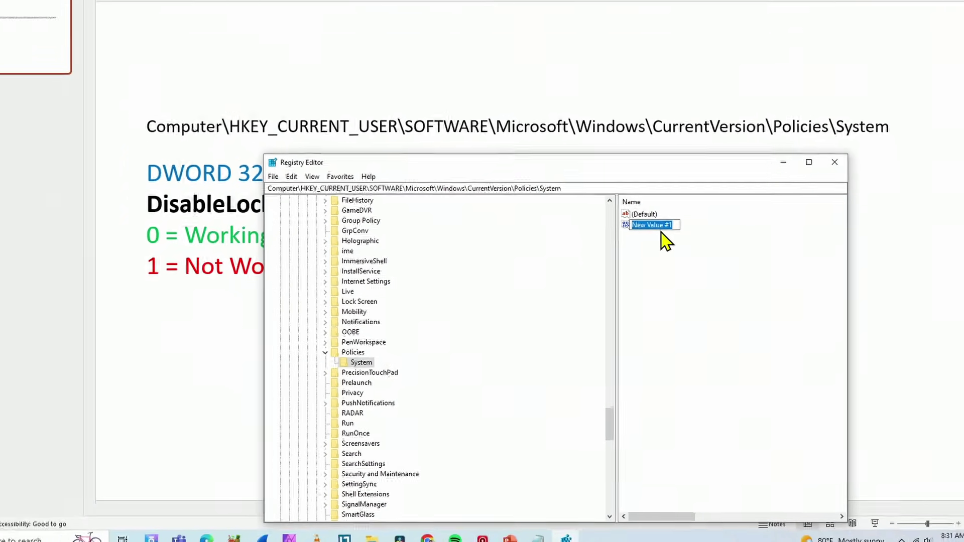
Step: Rename New Value #1 to DisableLockWorkstation using the name copied from Notepad
{"action": "left_click", "coordinate": [551, 532]}
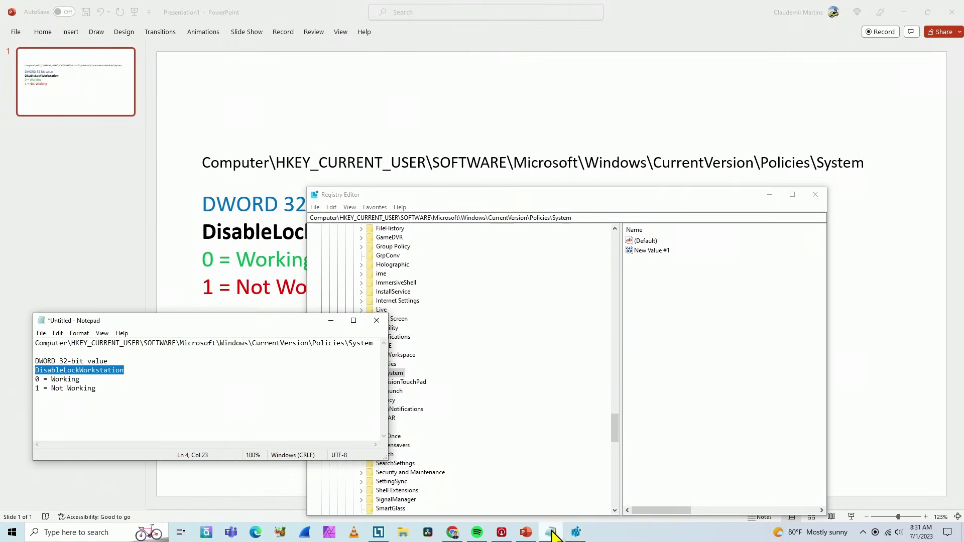
{"action": "right_click", "coordinate": [68, 371]}
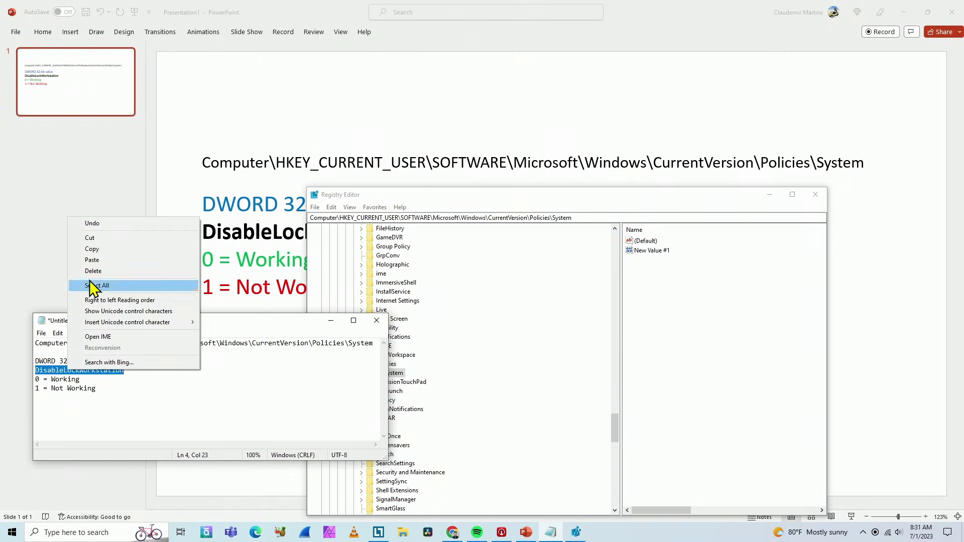
{"action": "left_click", "coordinate": [92, 249]}
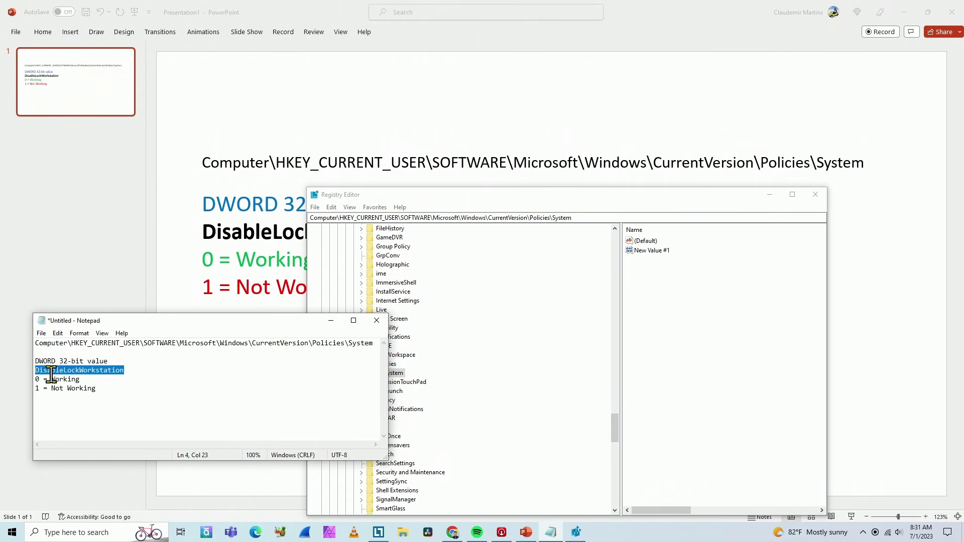
{"action": "left_click", "coordinate": [649, 254]}
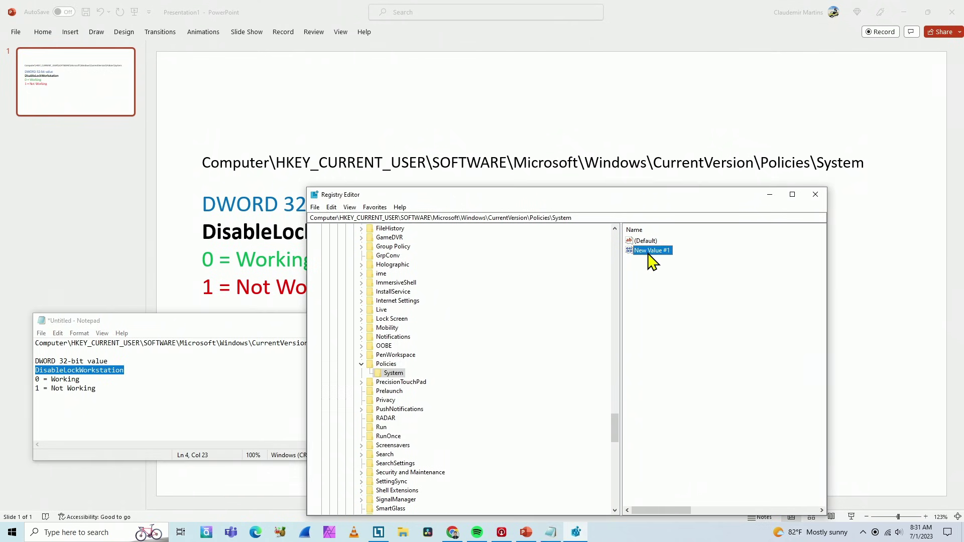
{"action": "right_click", "coordinate": [650, 254]}
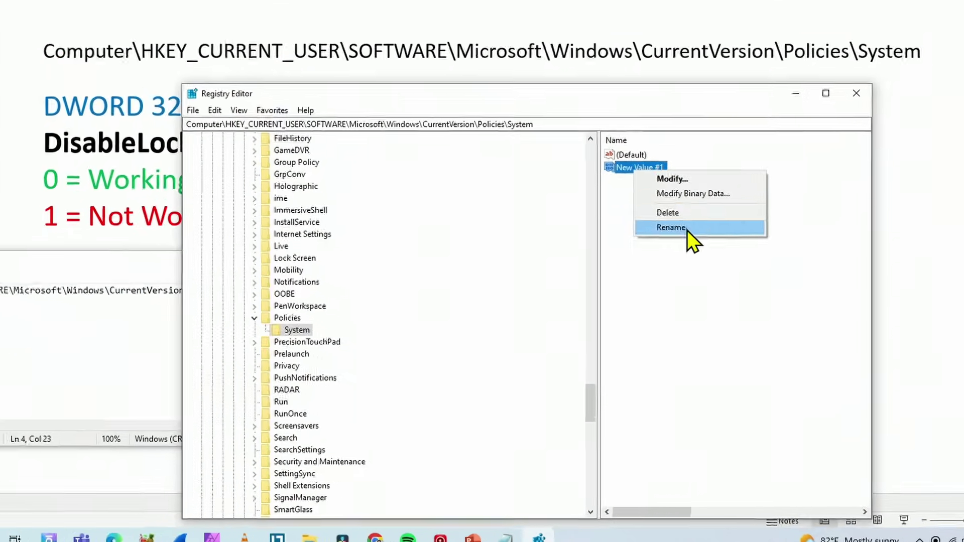
{"action": "left_click", "coordinate": [671, 296]}
{"action": "right_click", "coordinate": [644, 153]}
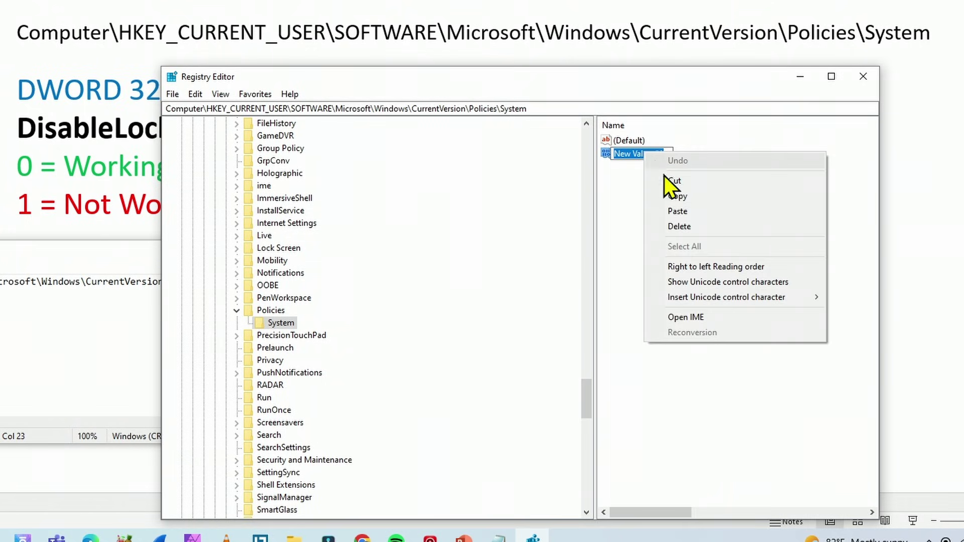
{"action": "left_click", "coordinate": [690, 211]}
{"action": "key", "text": "Return"}
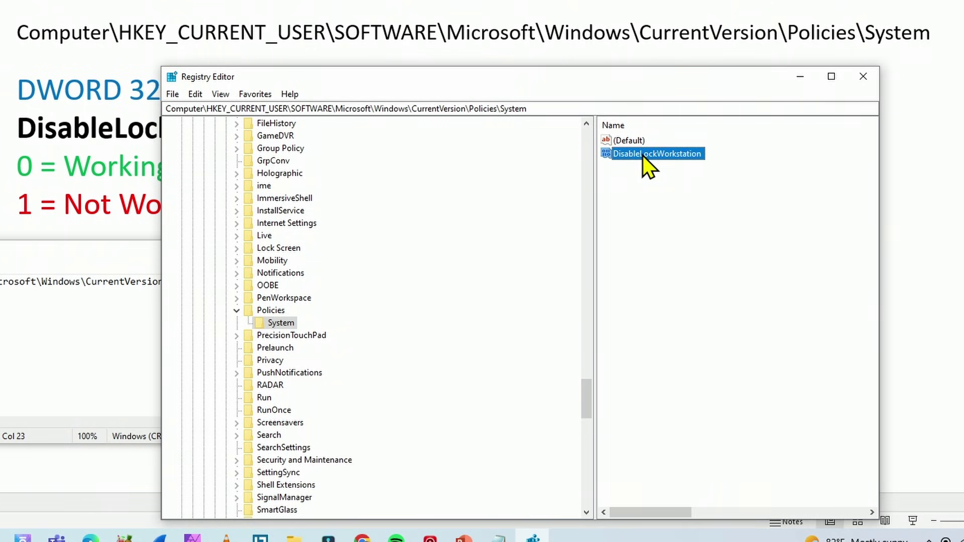
Step: Check that DisableLockWorkstation's value data is 0 and save it
{"action": "right_click", "coordinate": [643, 156]}
{"action": "left_click", "coordinate": [671, 166]}
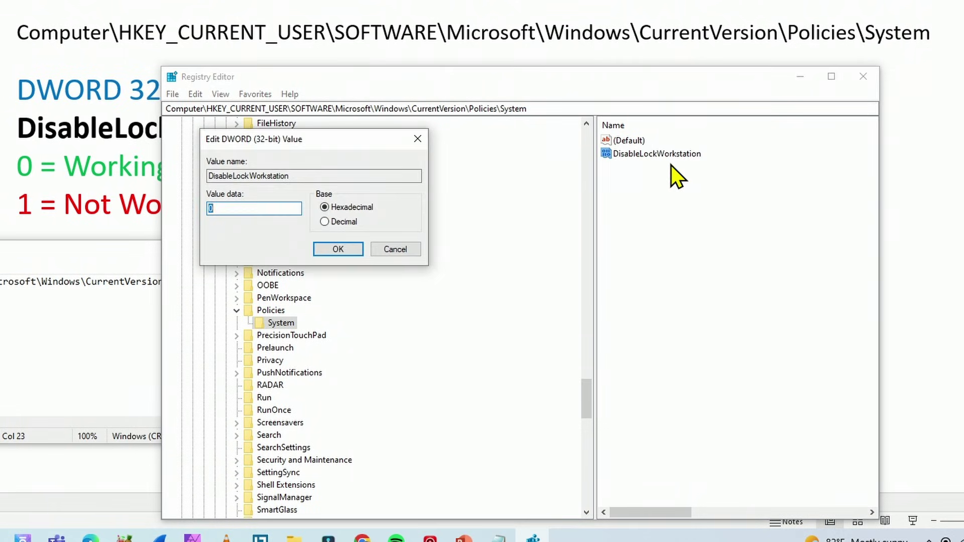
{"action": "left_click", "coordinate": [230, 208]}
{"action": "left_click", "coordinate": [344, 249]}
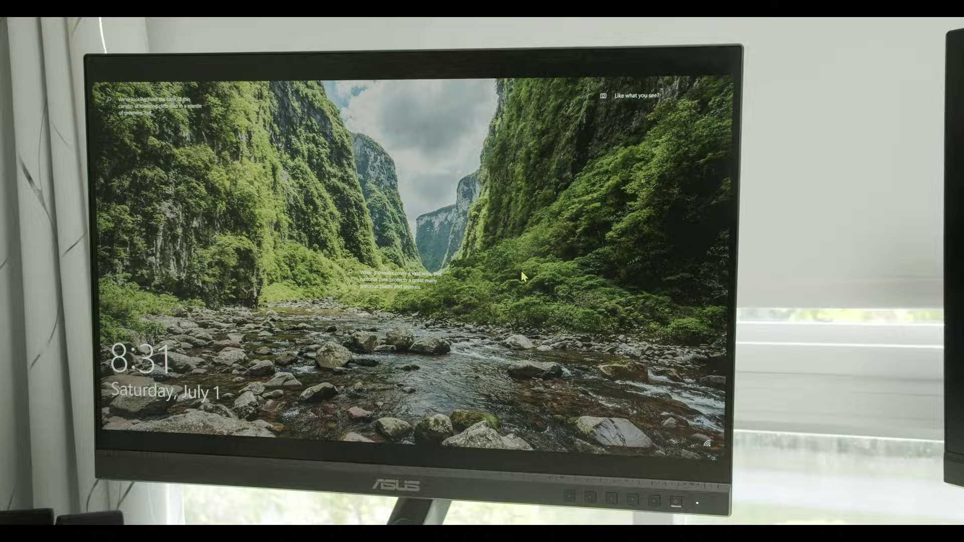
Step: Dismiss the Windows lock screen, sign back in, and right-click DisableLockWorkstation
{"action": "left_click", "coordinate": [395, 273]}
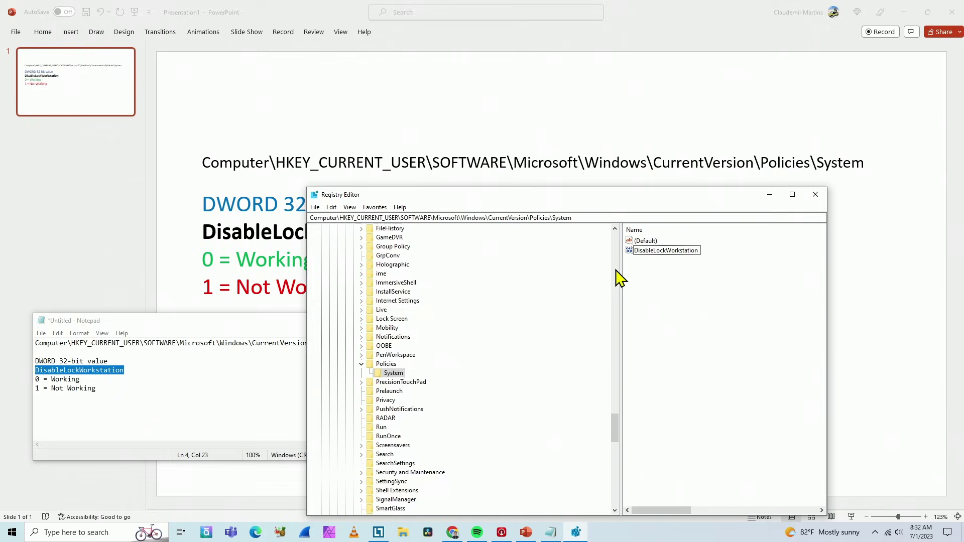
{"action": "right_click", "coordinate": [649, 252]}
Step: Save DisableLockWorkstation as 1, then confirm the lock shortcut only opens Start
{"action": "left_click", "coordinate": [670, 260]}
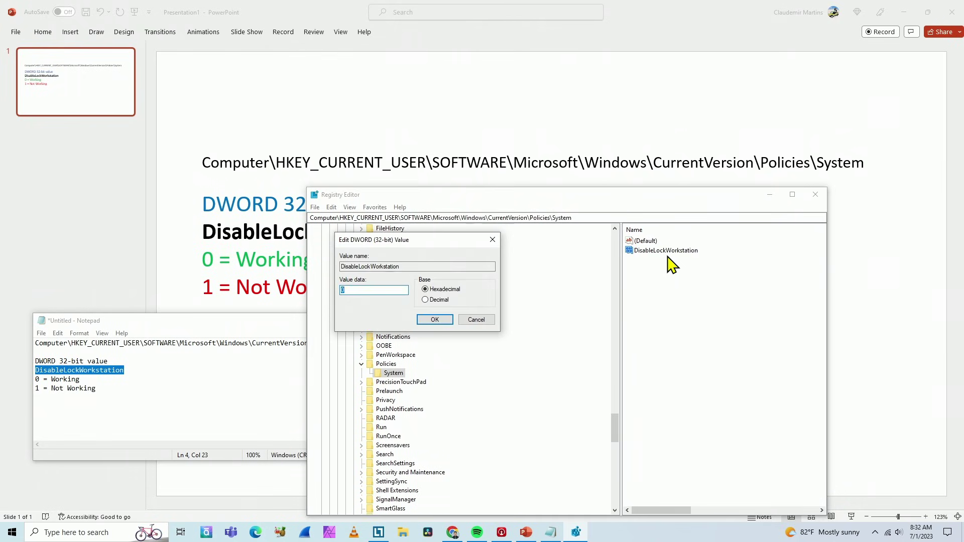
{"action": "left_click", "coordinate": [436, 320]}
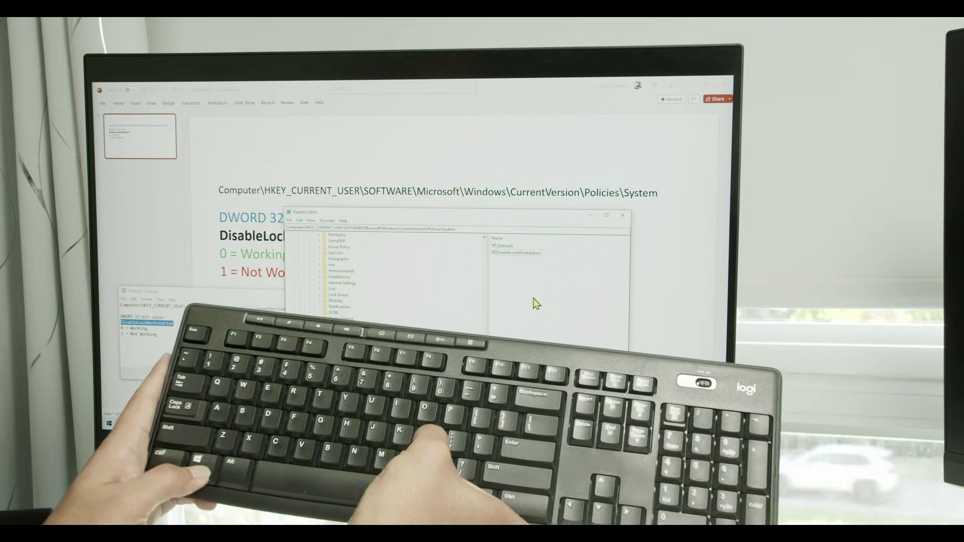
{"action": "key", "text": "super"}
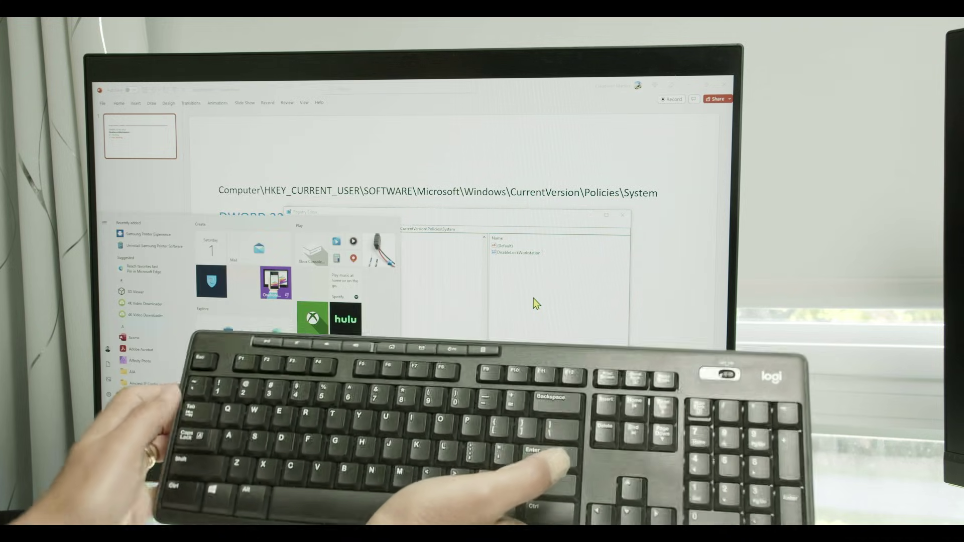
{"action": "key", "text": "super"}
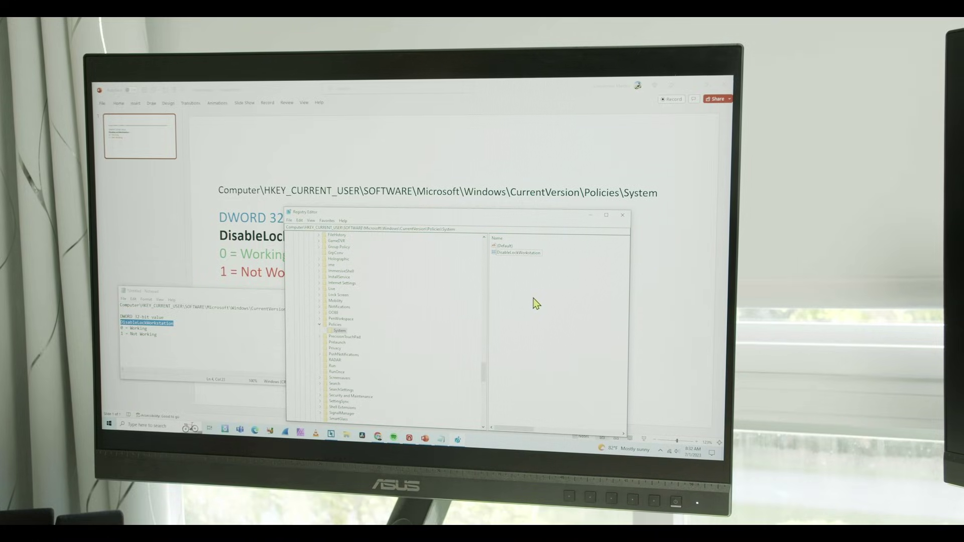
Step: Restore DisableLockWorkstation to 0, then lock the PC with Win+L
{"action": "left_click", "coordinate": [536, 258]}
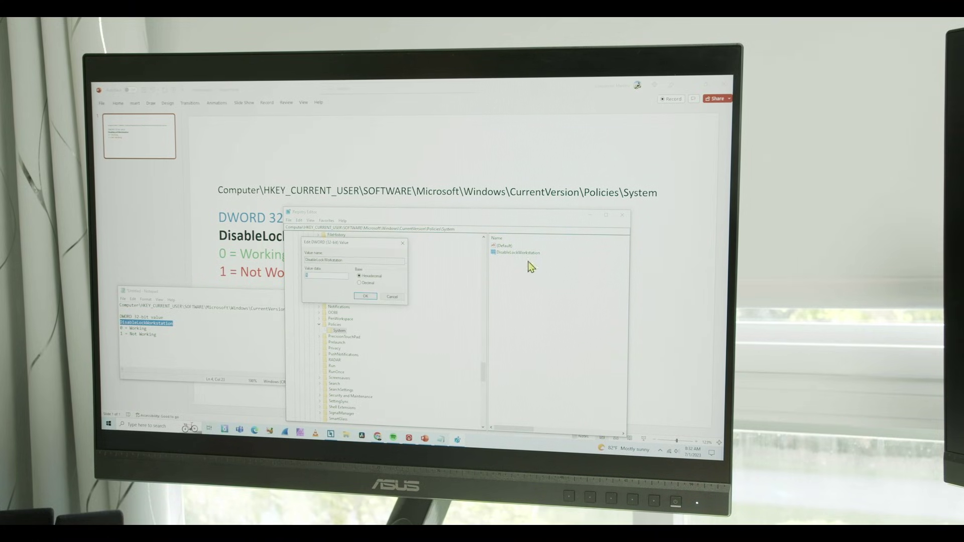
{"action": "left_click", "coordinate": [365, 297]}
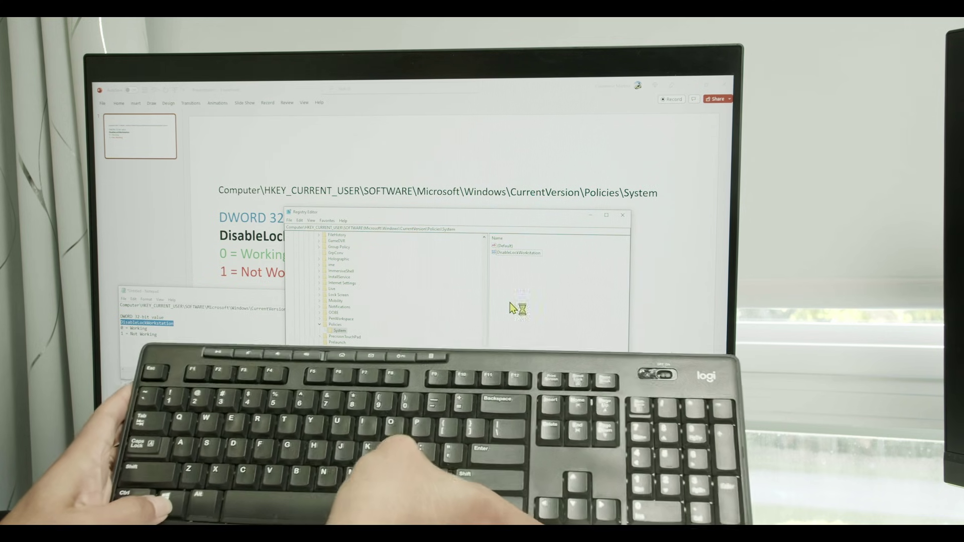
{"action": "key", "text": "super+l"}
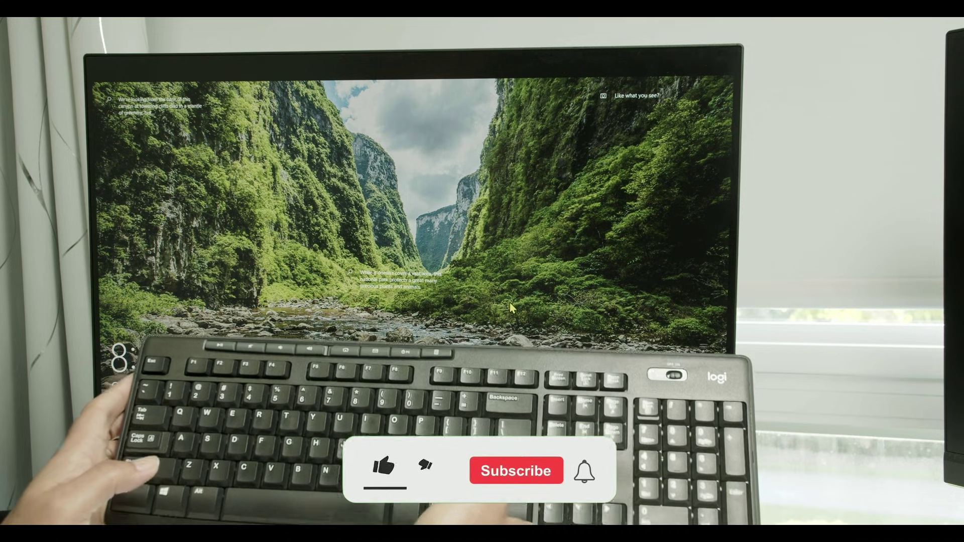